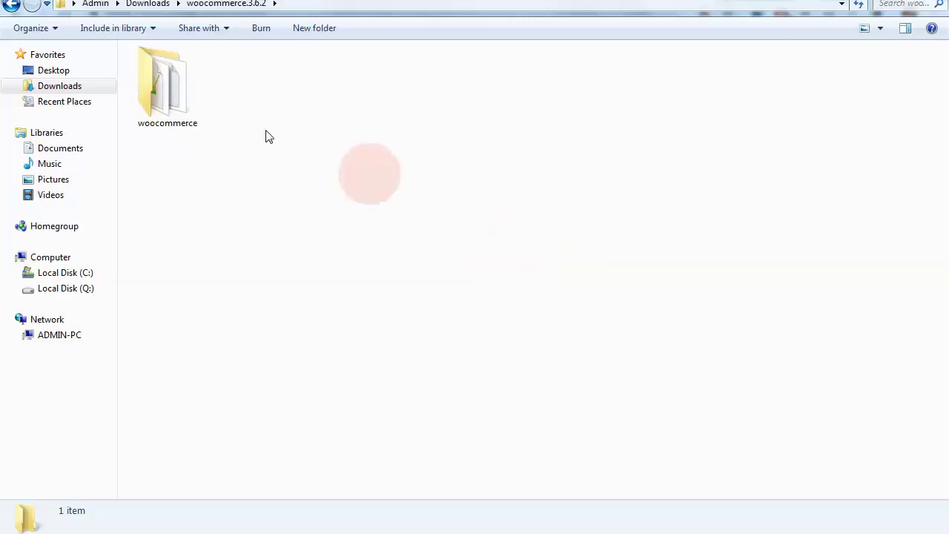
Step: Open meta.php from woocommerce/templates/single-product in Notepad++
click(183, 91)
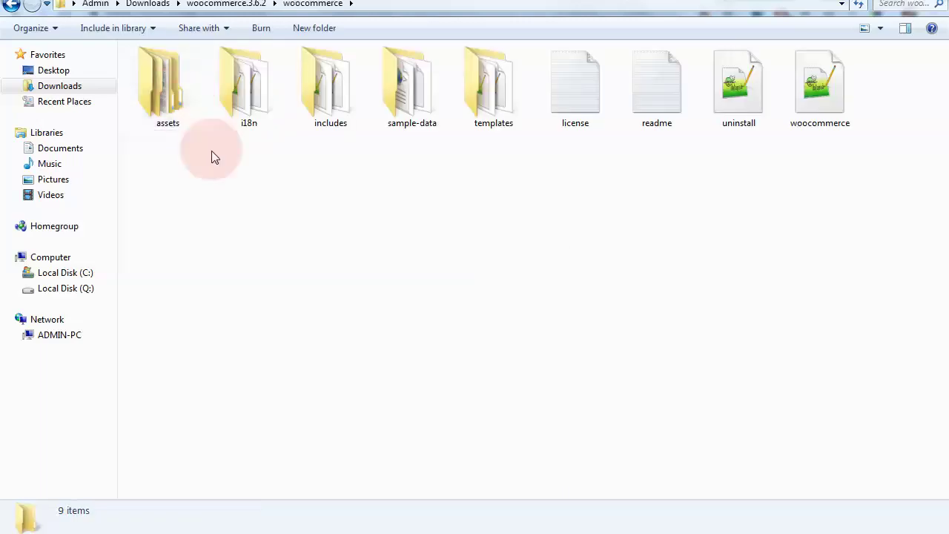
double_click(488, 96)
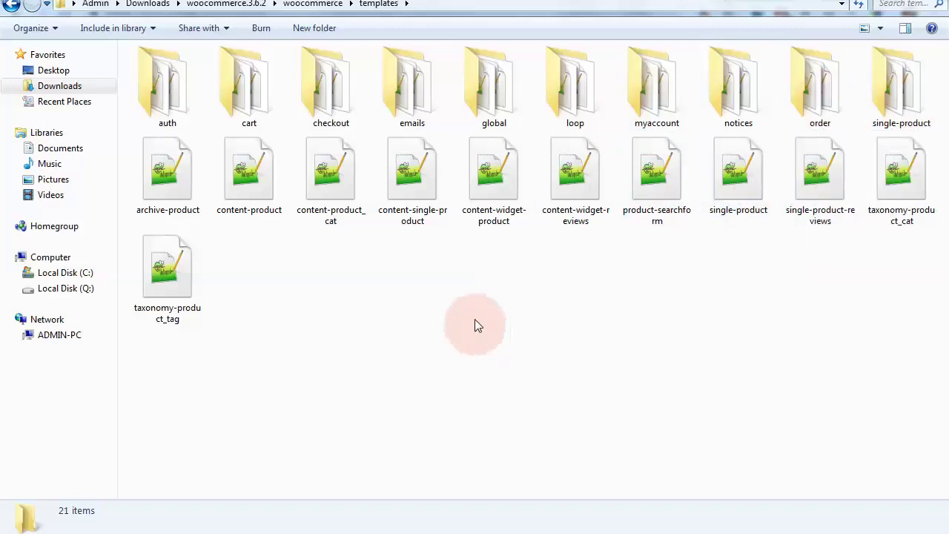
double_click(909, 105)
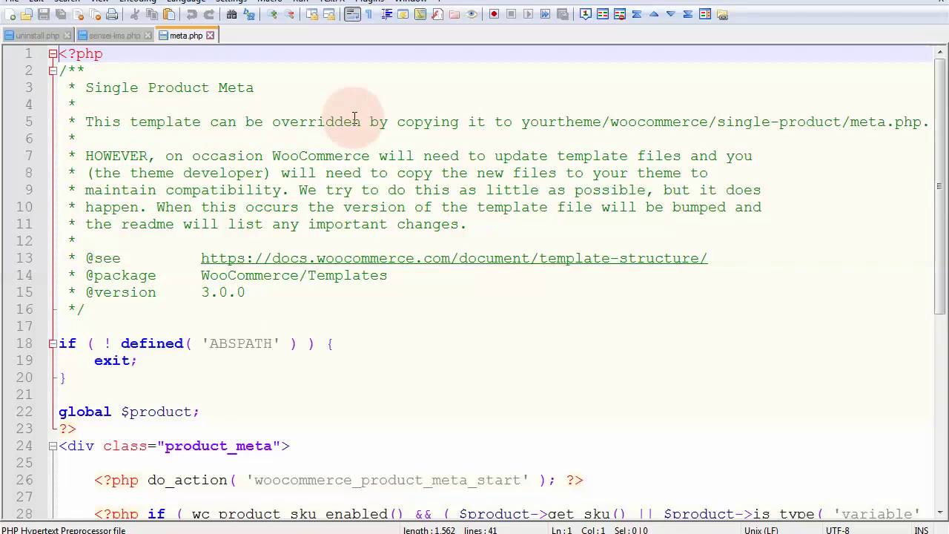
Step: Highlight every do_action call in meta.php, including woocommerce_product_meta_start and woocommerce_product_meta_end
scroll(352, 116, down, 5)
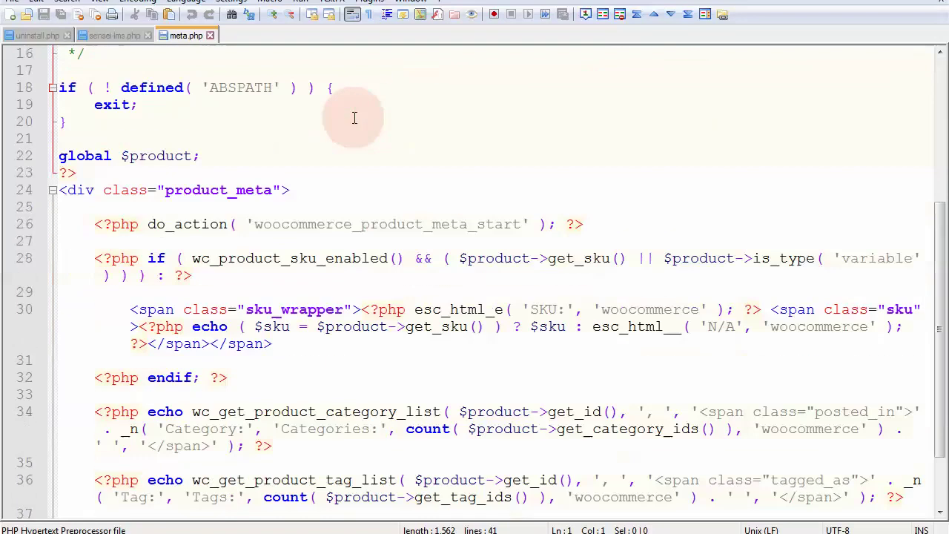
double_click(190, 229)
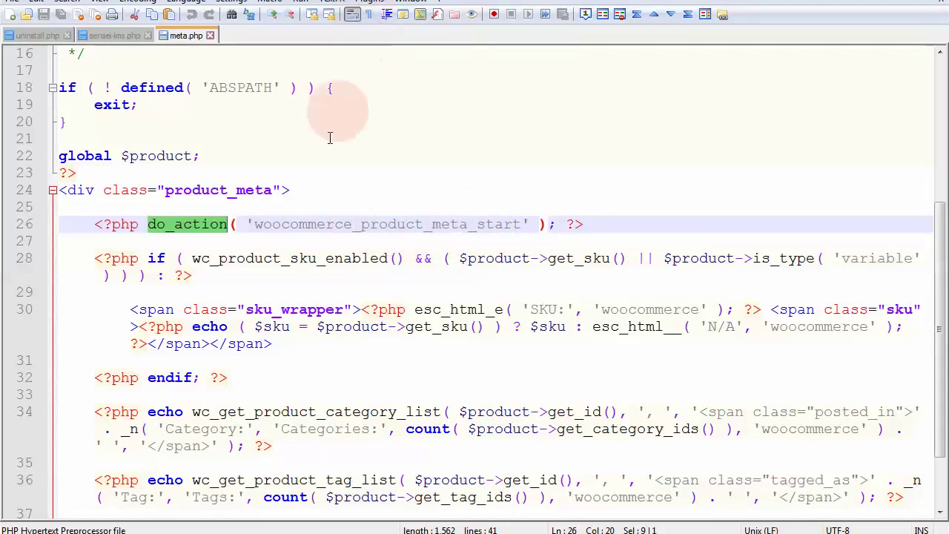
scroll(283, 194, down, 2)
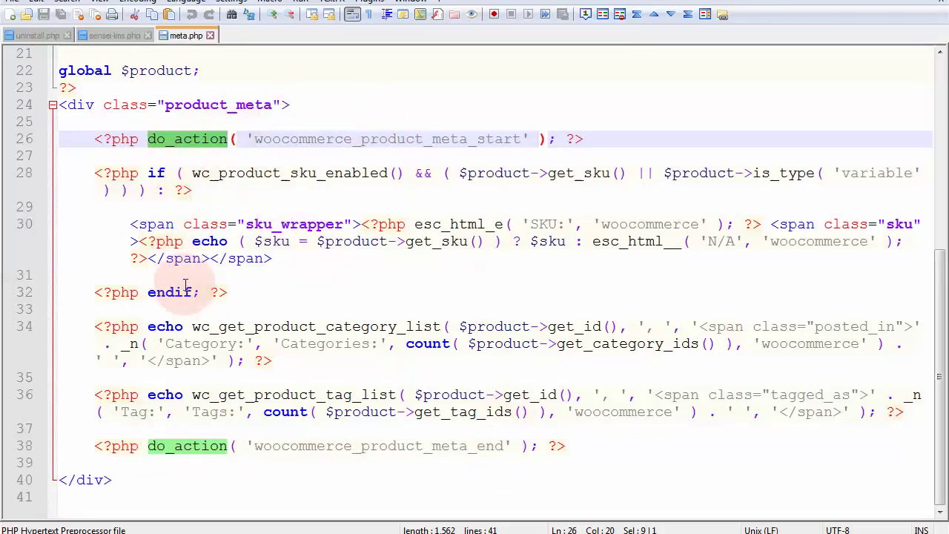
scroll(187, 285, up, 2)
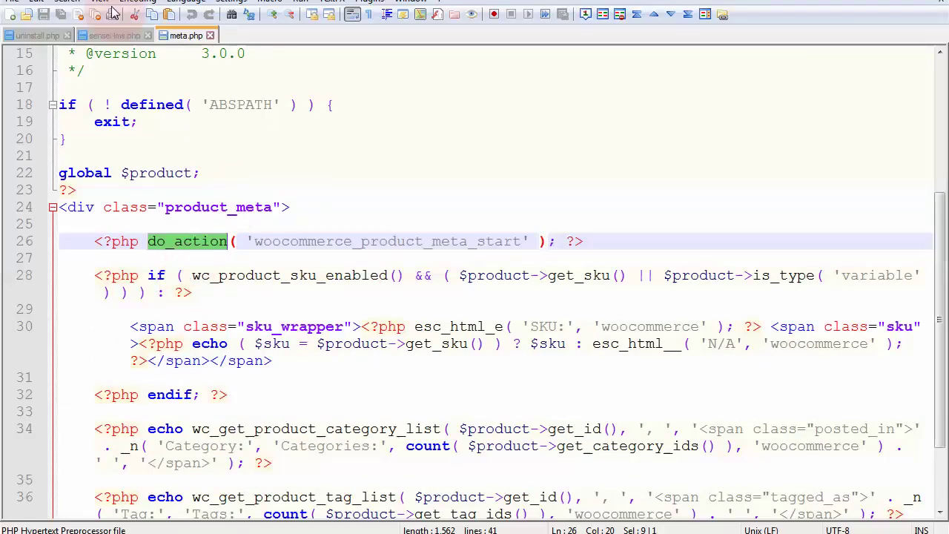
Step: Open the add-to-cart simple.php template in Notepad++
key(alt+Tab)
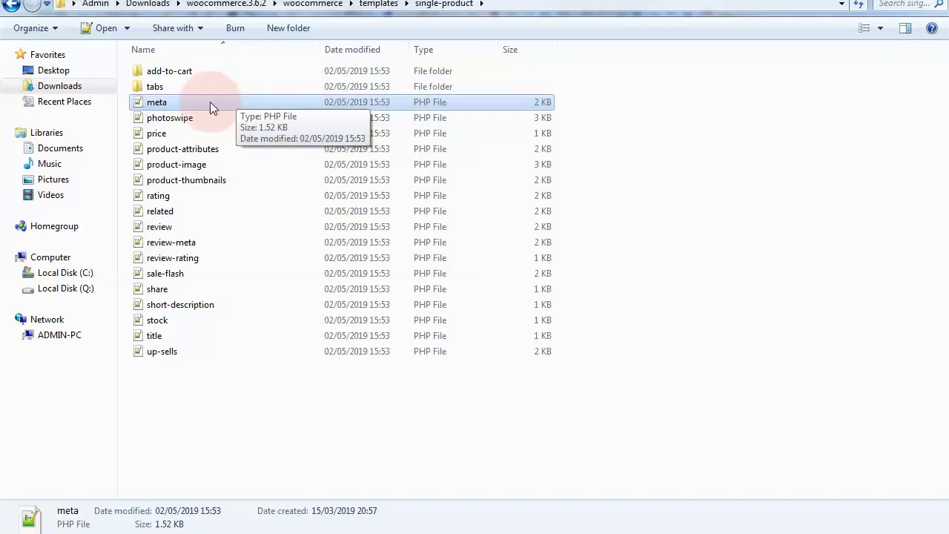
double_click(182, 73)
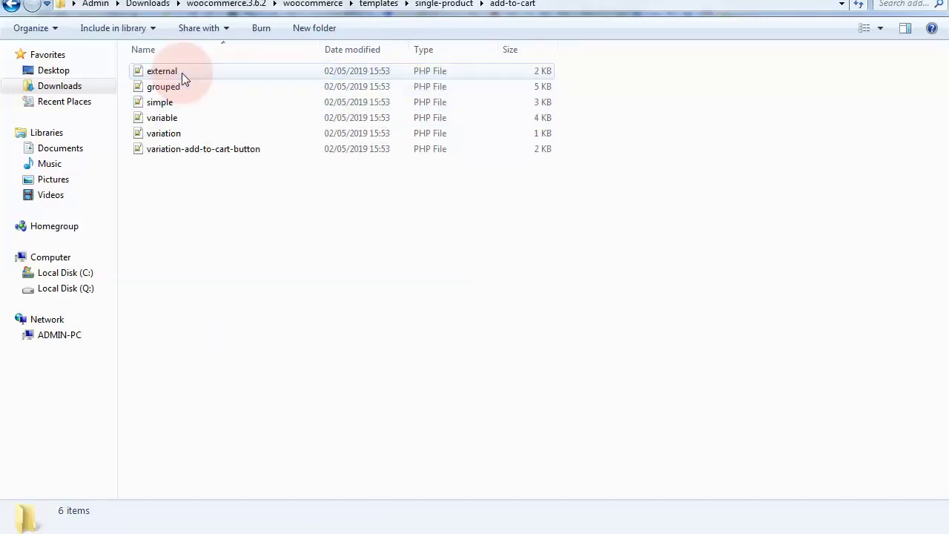
click(172, 102)
key(alt+Tab)
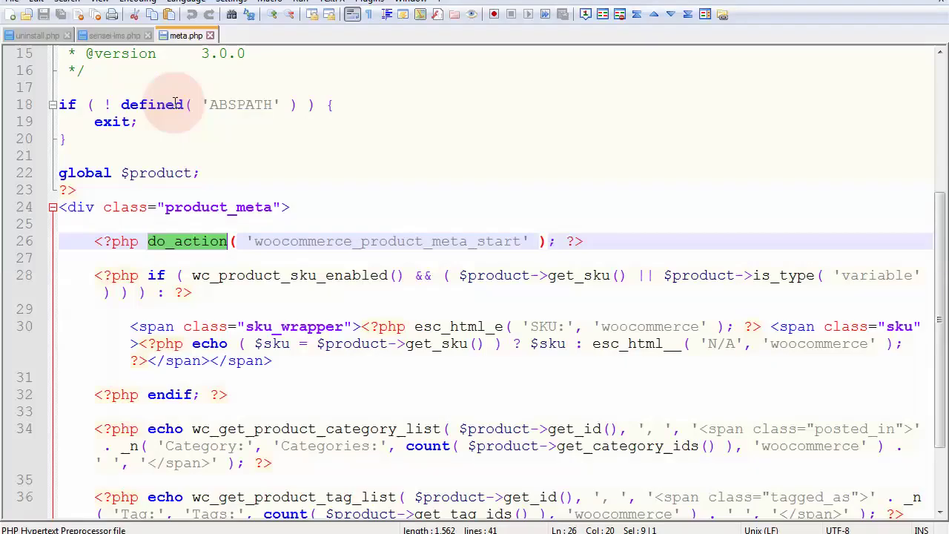
Step: Highlight the do_action and apply_filters hook calls in simple.php
scroll(218, 99, down, 3)
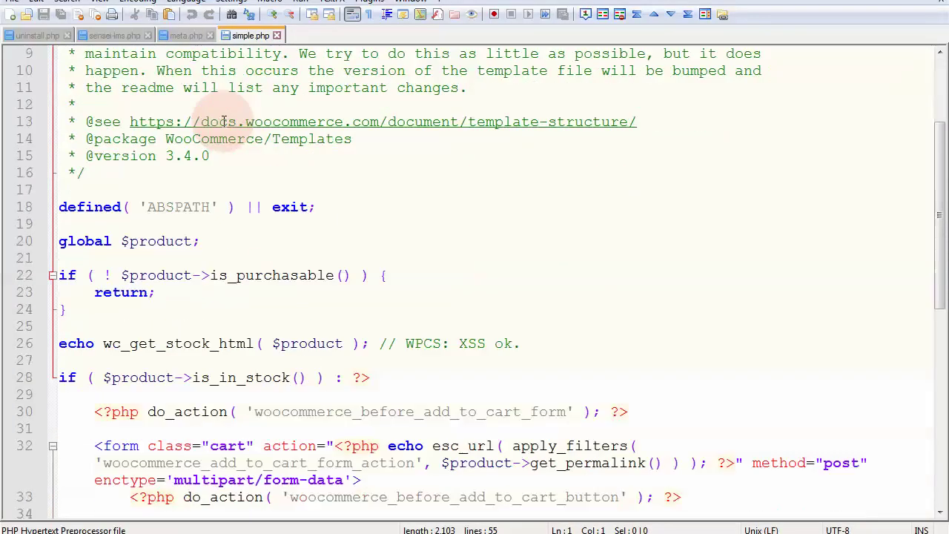
scroll(223, 122, down, 3)
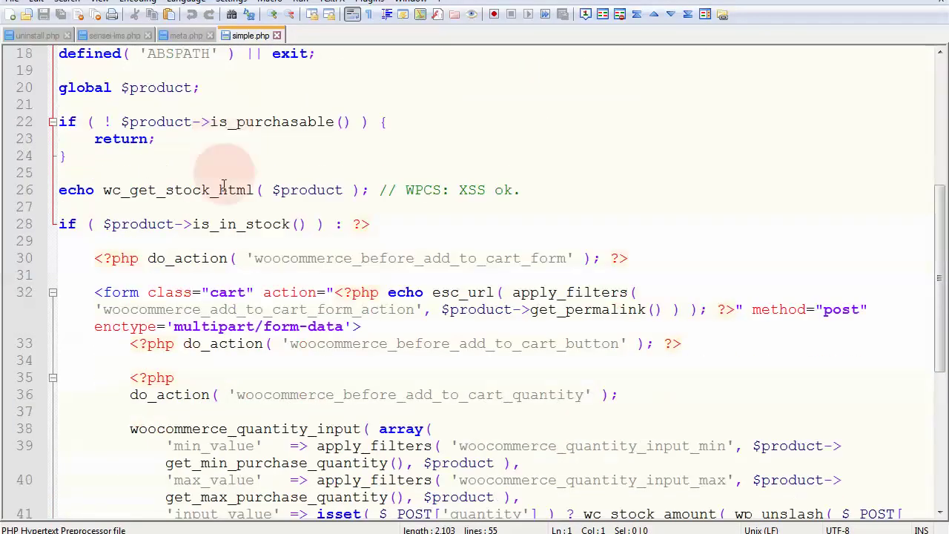
double_click(213, 254)
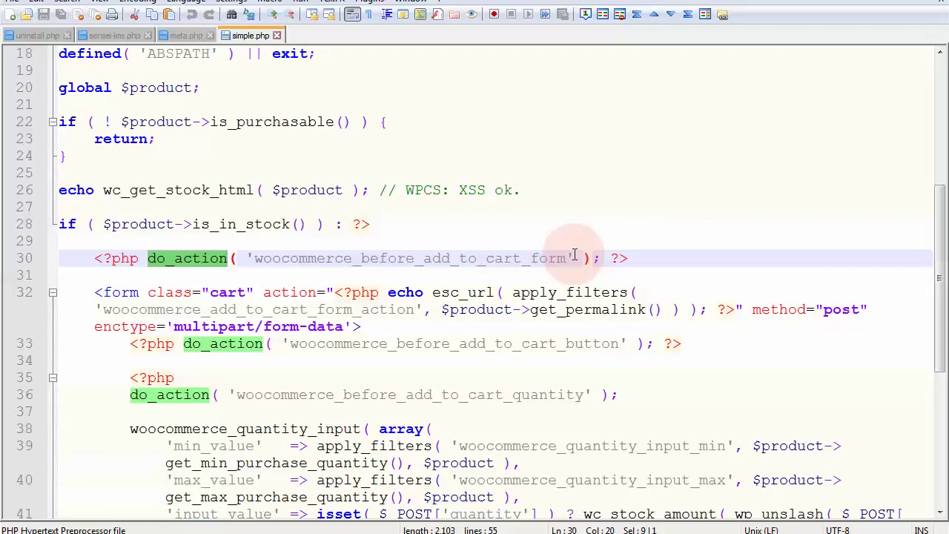
scroll(574, 256, down, 3)
double_click(383, 292)
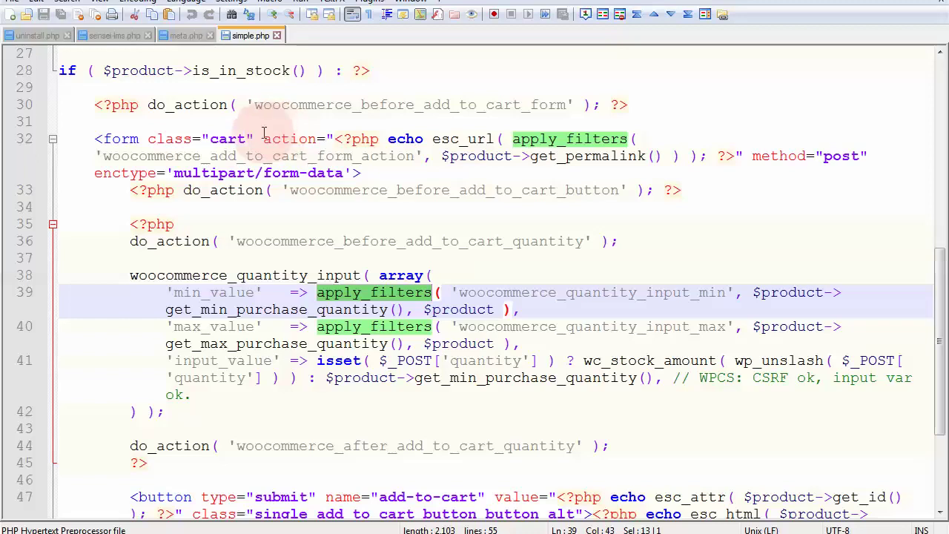
key(alt+Tab)
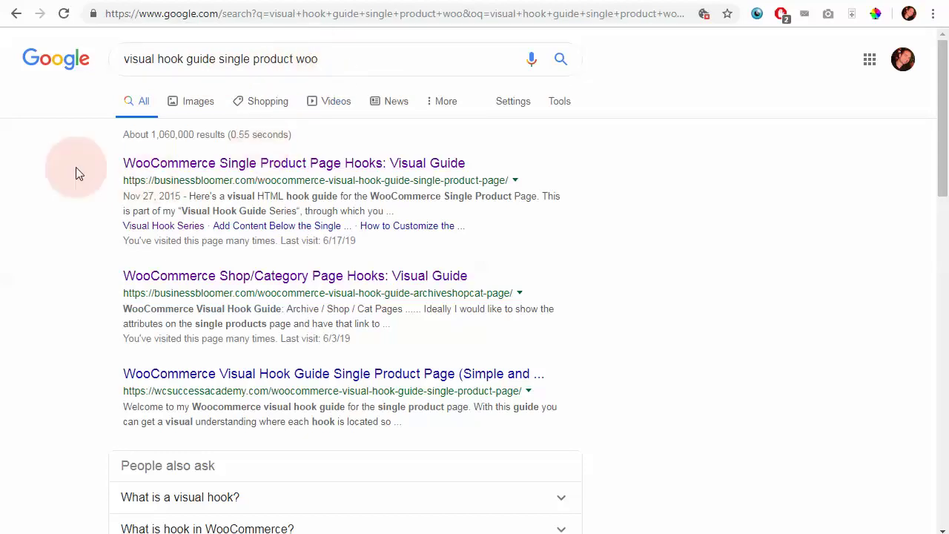
Step: Browse the Google results for Business Bloomer's Visual Hook Series sitelink
drag(76, 167, 463, 162)
click(572, 167)
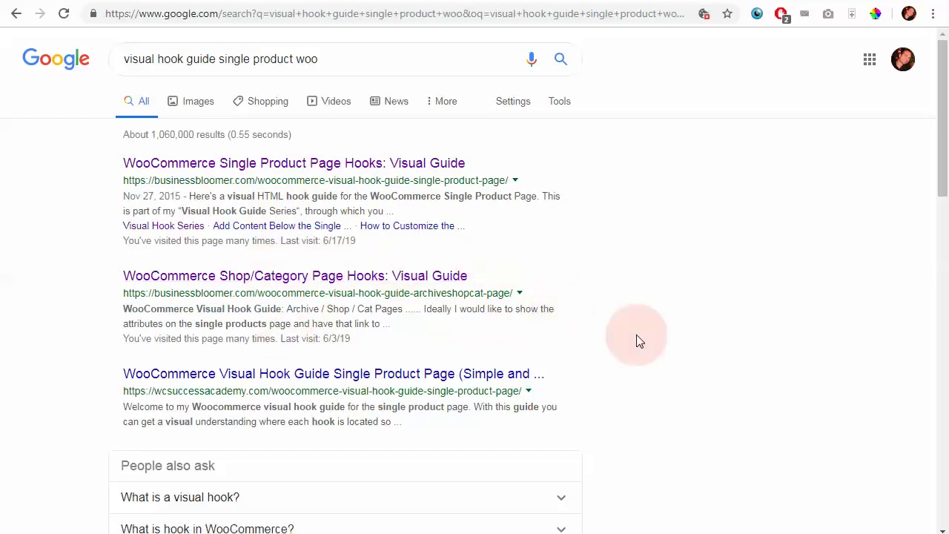
scroll(635, 334, down, 1)
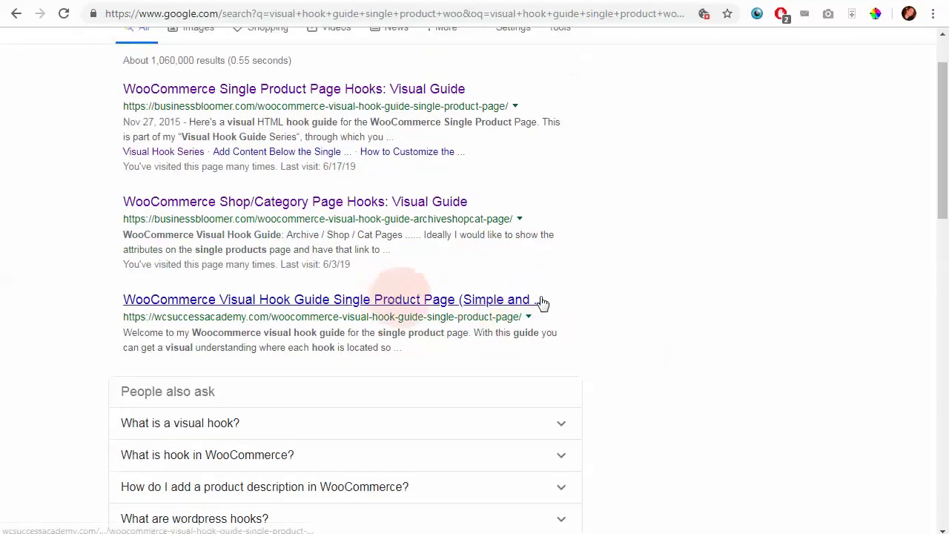
scroll(612, 300, down, 7)
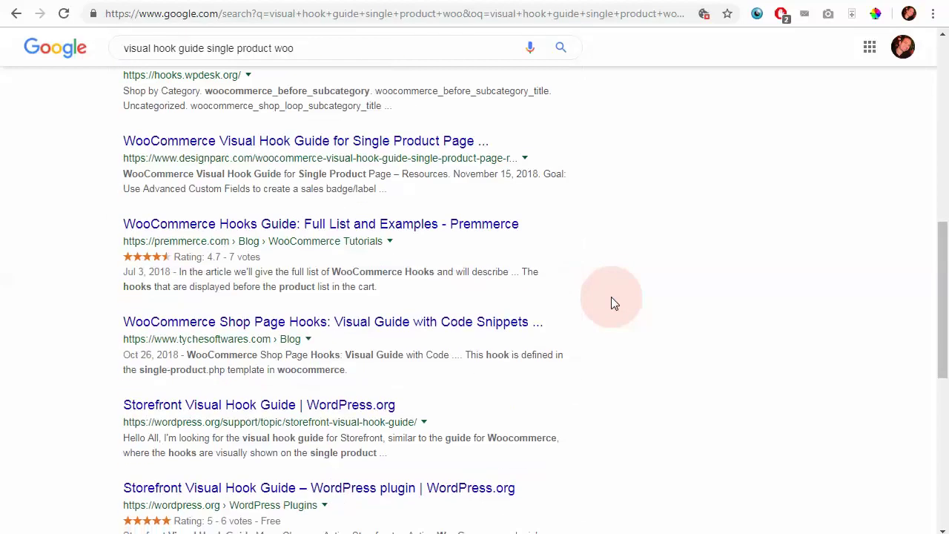
scroll(612, 301, up, 8)
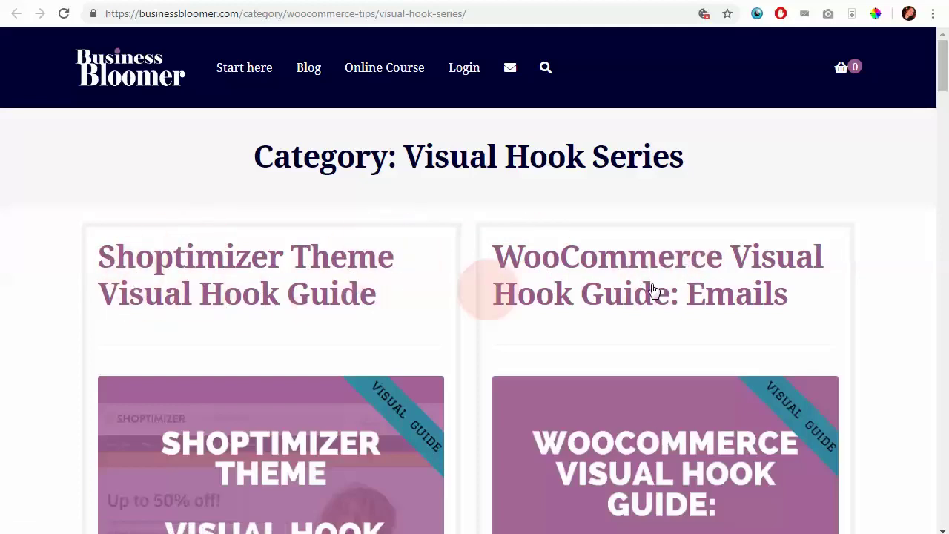
Step: Scroll through the Visual Hook Series category page's guide listings
scroll(861, 225, down, 12)
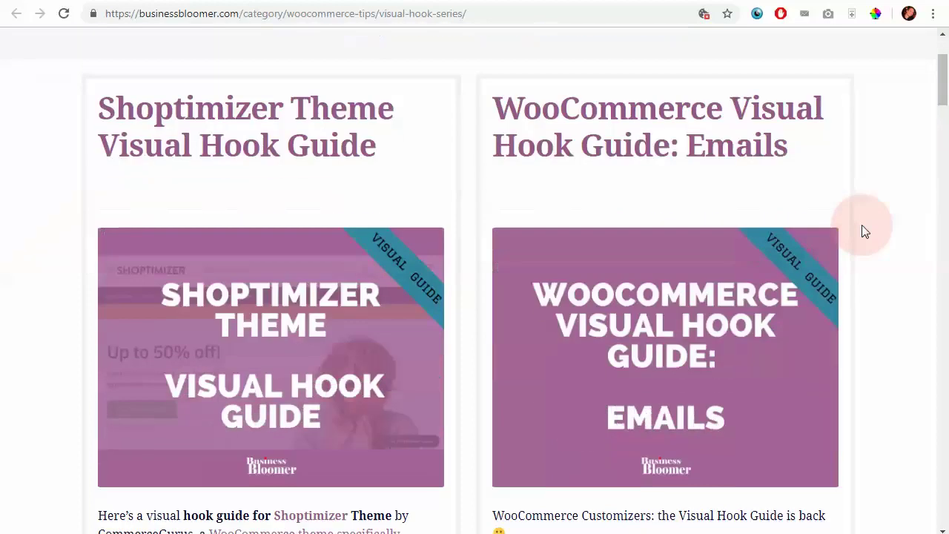
scroll(861, 224, down, 1)
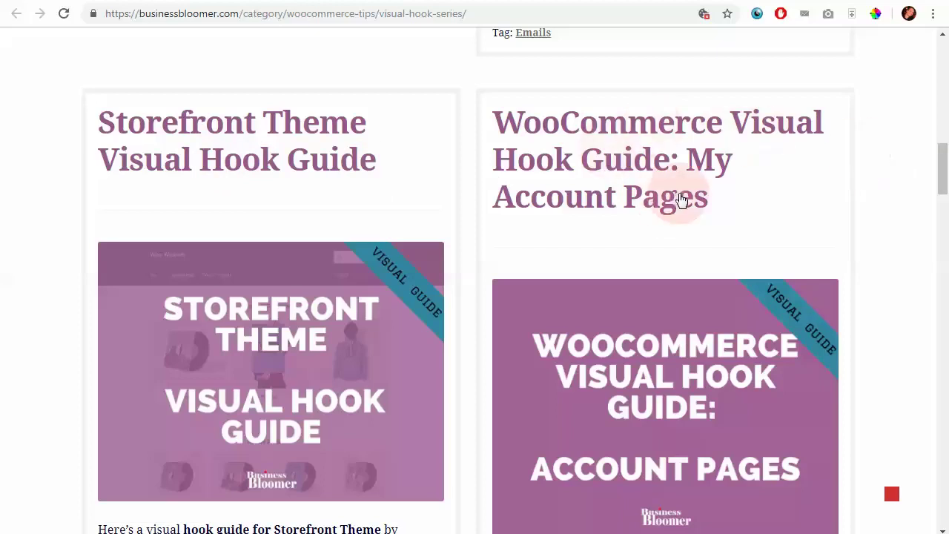
scroll(681, 200, down, 1)
scroll(682, 200, down, 12)
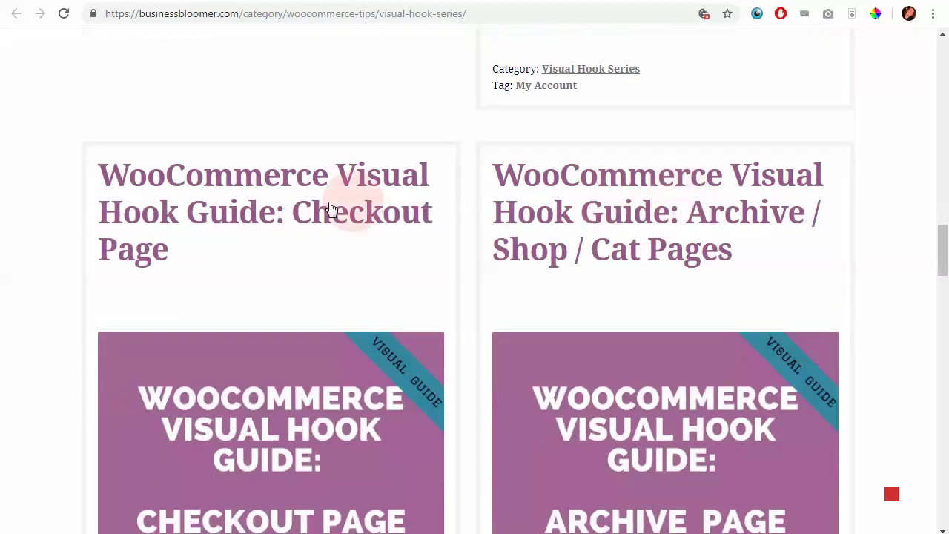
scroll(735, 213, down, 5)
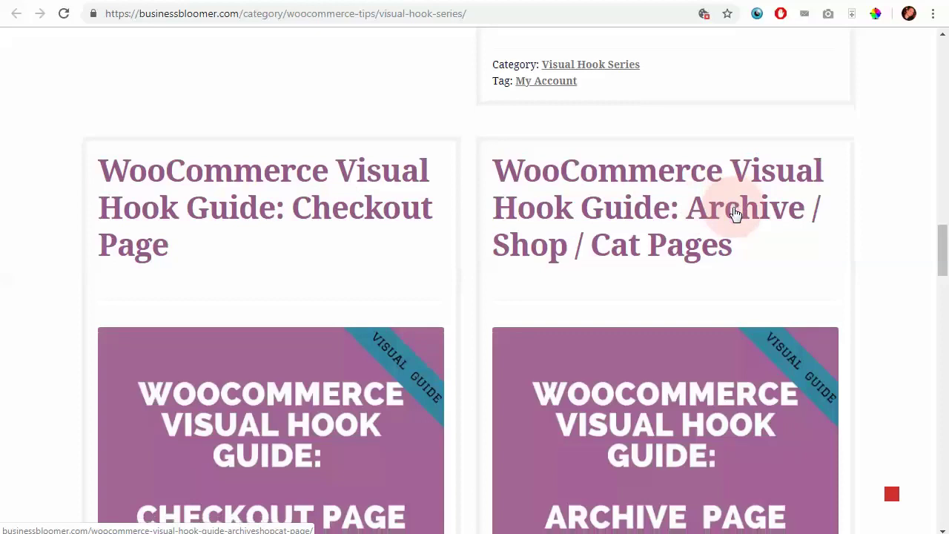
scroll(734, 209, down, 7)
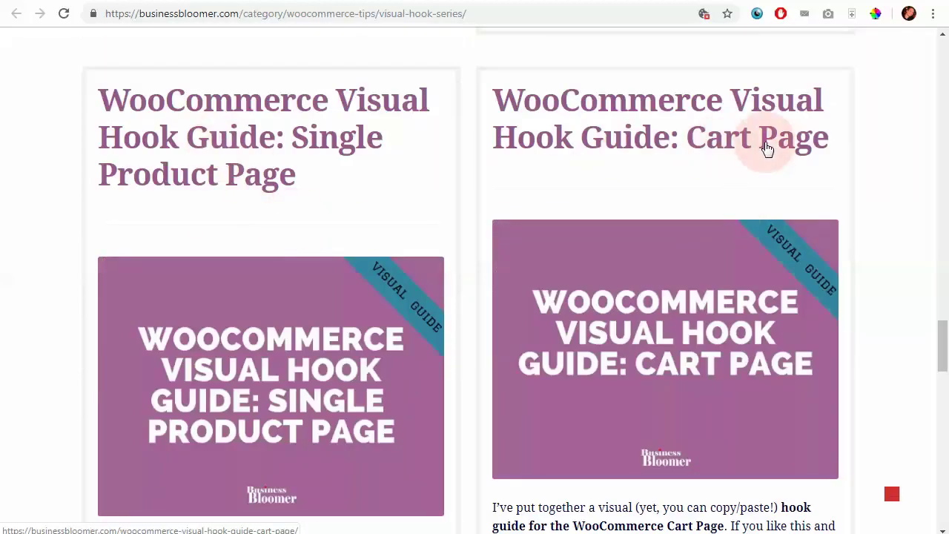
scroll(767, 148, up, 20)
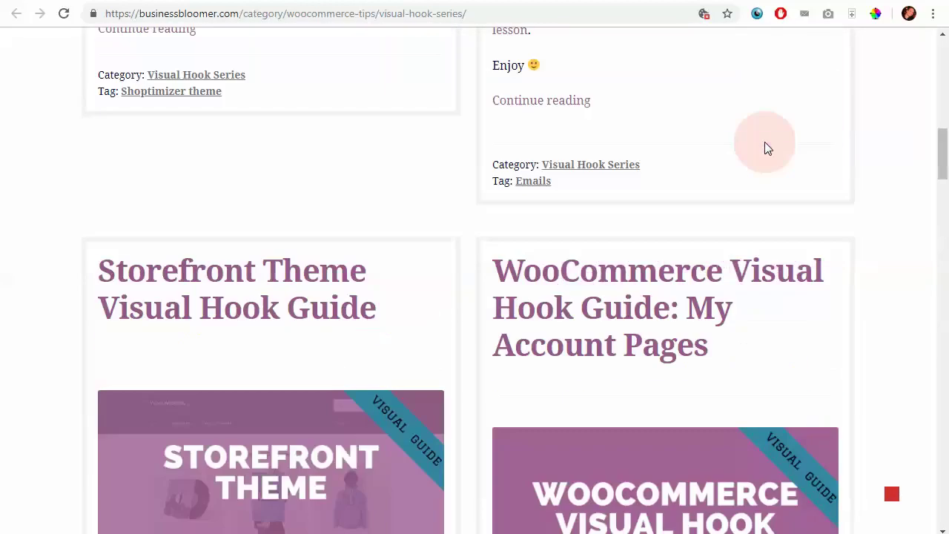
Step: Open Visual Hook Guides from the home page's WooCommerce Resources in a new tab and choose the Archive / Shop / Cat Pages guide
click(304, 2)
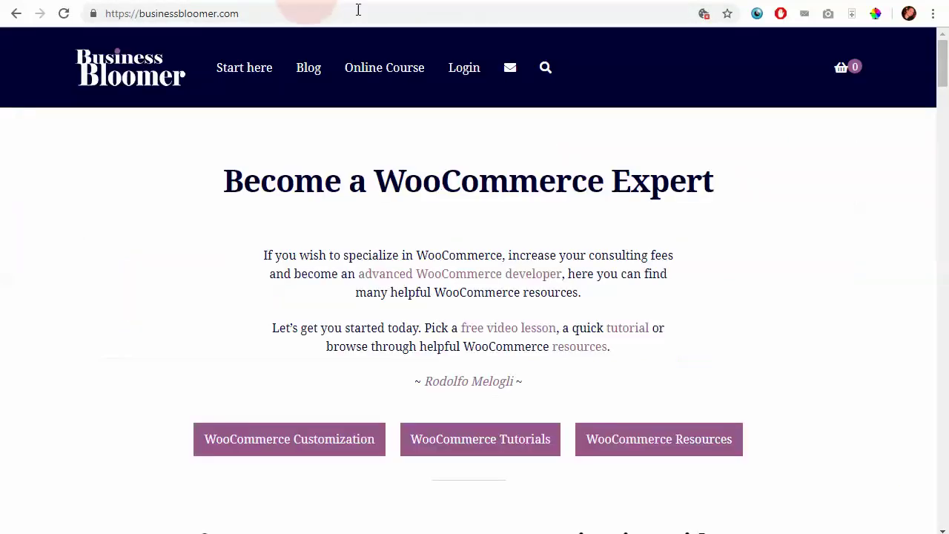
click(663, 442)
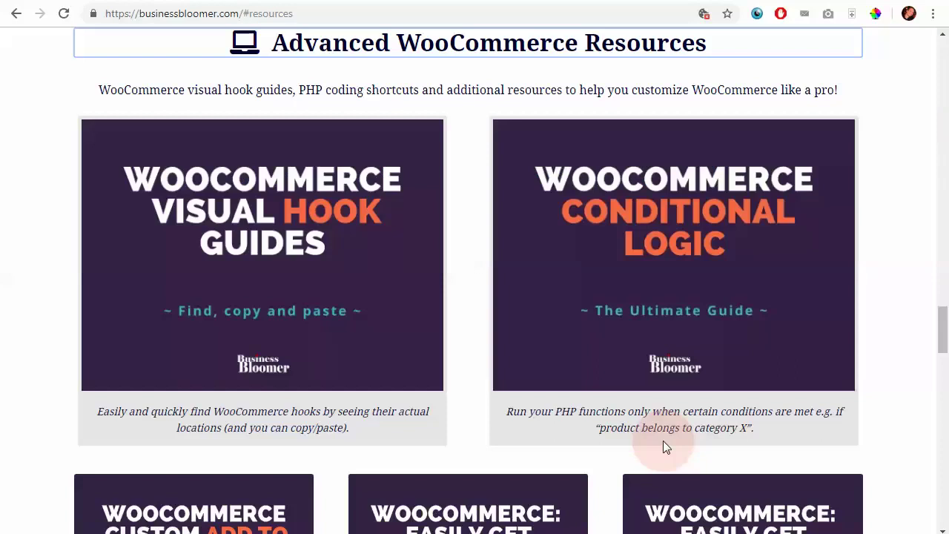
middle_click(327, 249)
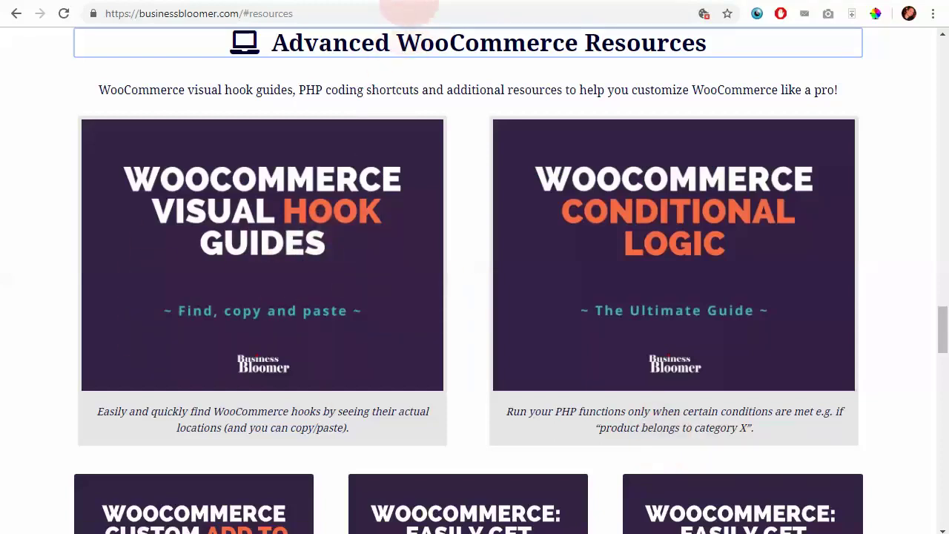
click(400, 3)
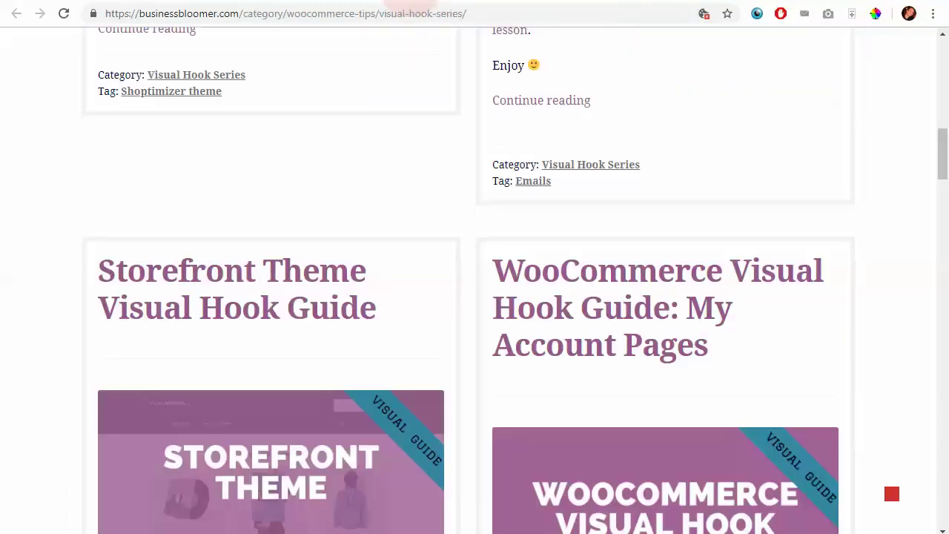
scroll(549, 269, down, 15)
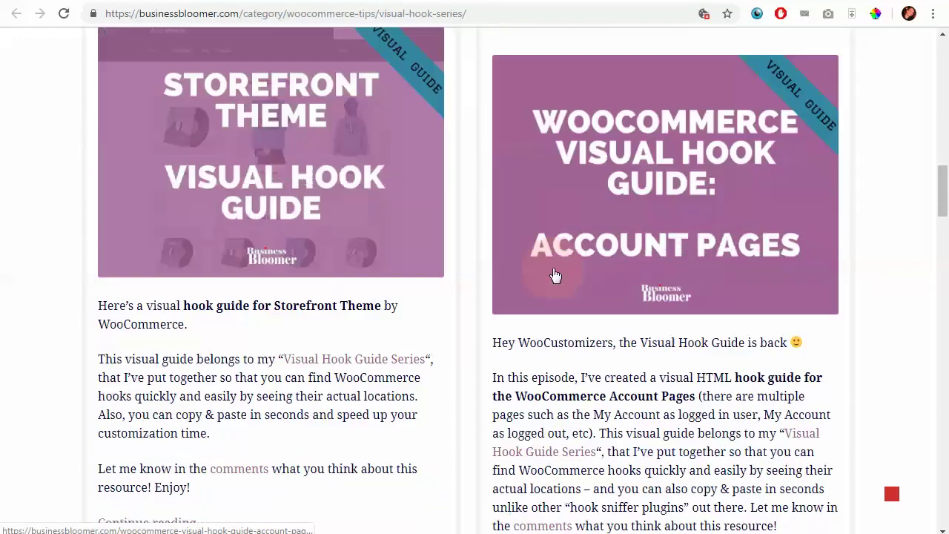
scroll(551, 273, down, 1)
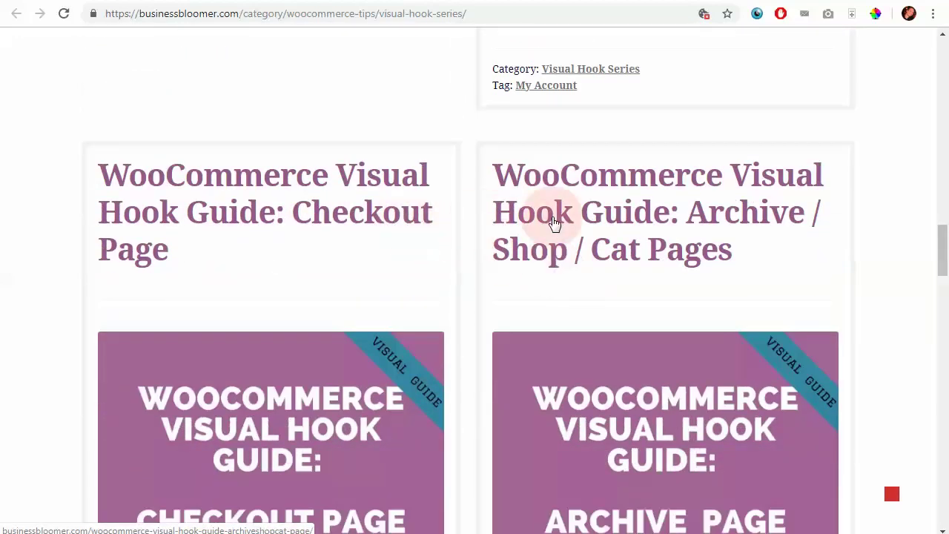
click(552, 221)
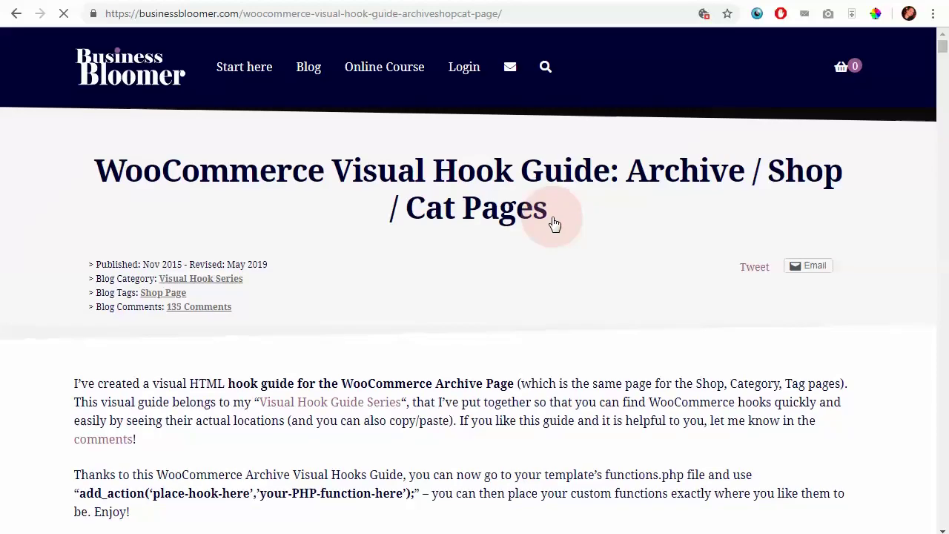
Step: Select the woocommerce_before_main_content hook name in the Archive guide
scroll(555, 224, down, 2)
scroll(555, 224, down, 6)
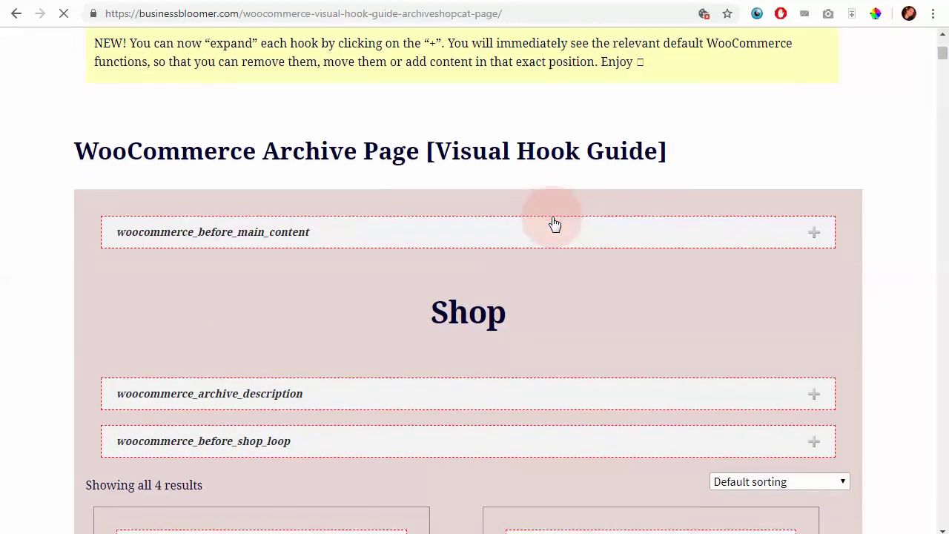
scroll(552, 222, up, 1)
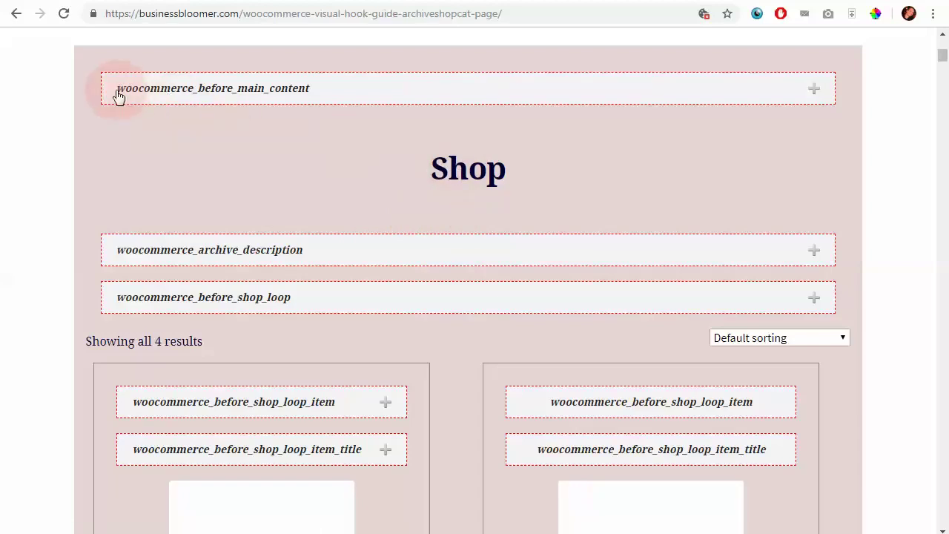
double_click(154, 92)
drag(233, 85, 314, 153)
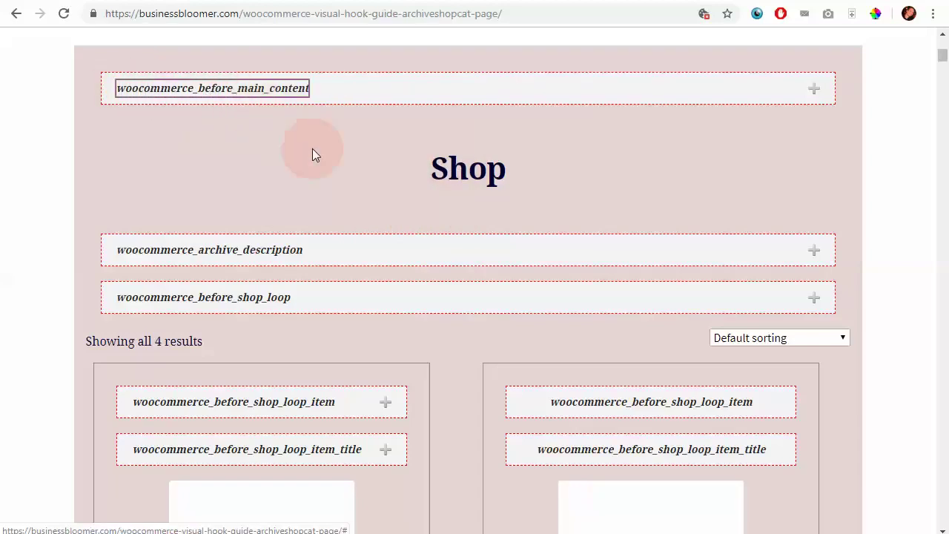
click(312, 153)
Step: Select the woocommerce_before_shop_loop_item_title hook name and continue down the hook boxes
scroll(312, 154, down, 4)
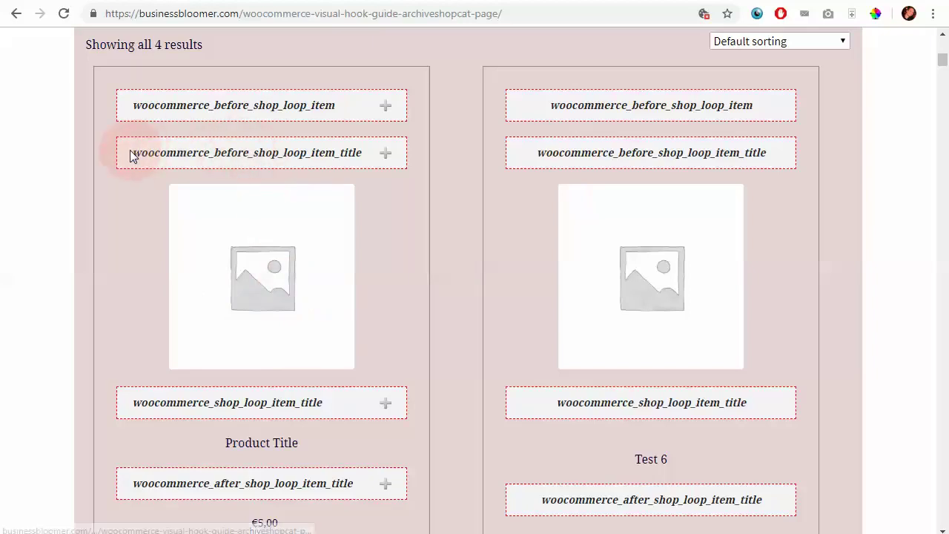
drag(130, 153, 339, 153)
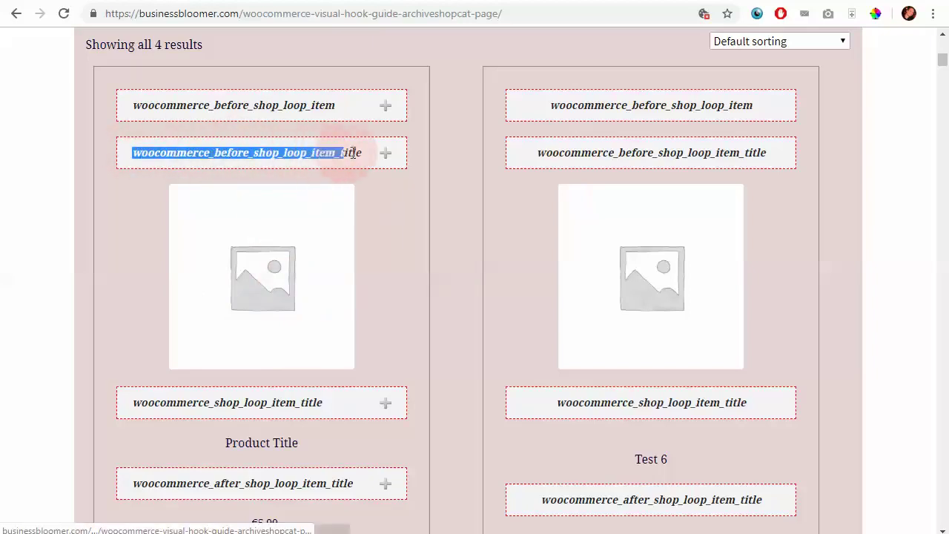
click(368, 152)
double_click(360, 159)
scroll(427, 234, down, 3)
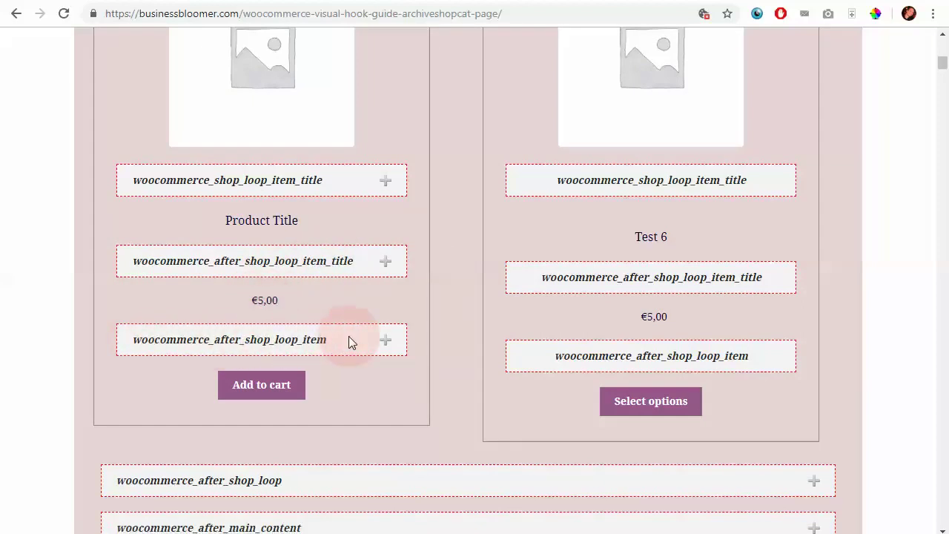
scroll(356, 333, down, 1)
Step: Expand woocommerce_after_shop_loop_item to read its default actions, then collapse it
click(385, 267)
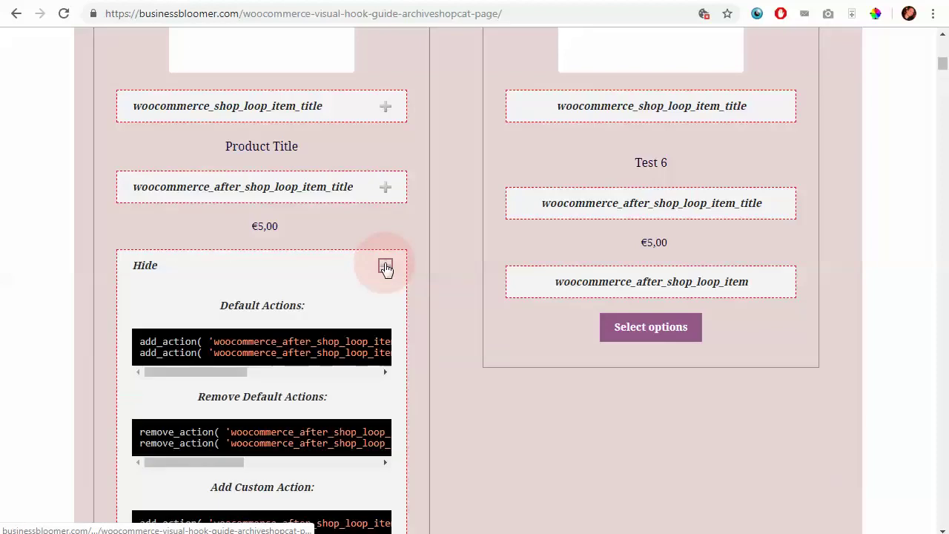
scroll(386, 268, down, 1)
mouse_move(158, 295)
mouse_down()
mouse_move(297, 296)
mouse_move(287, 296)
mouse_move(318, 286)
mouse_up()
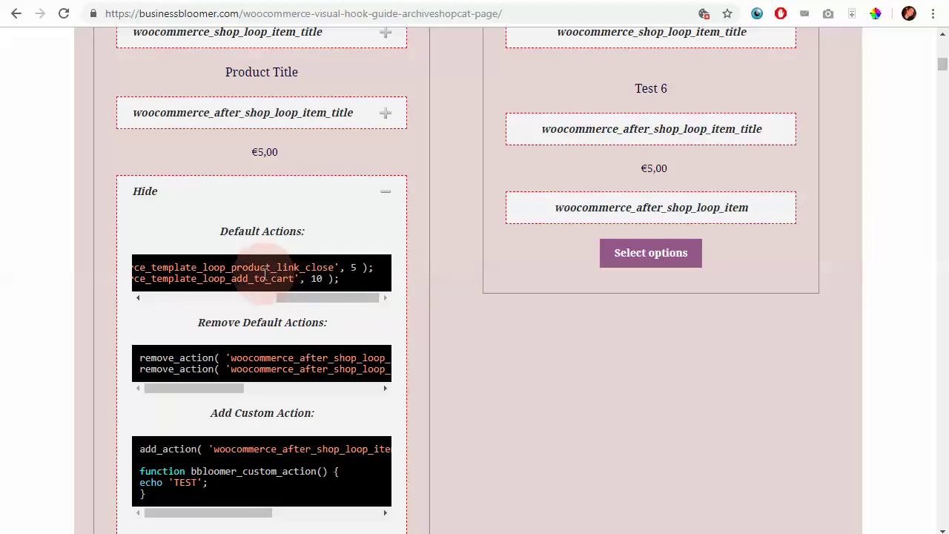
click(385, 193)
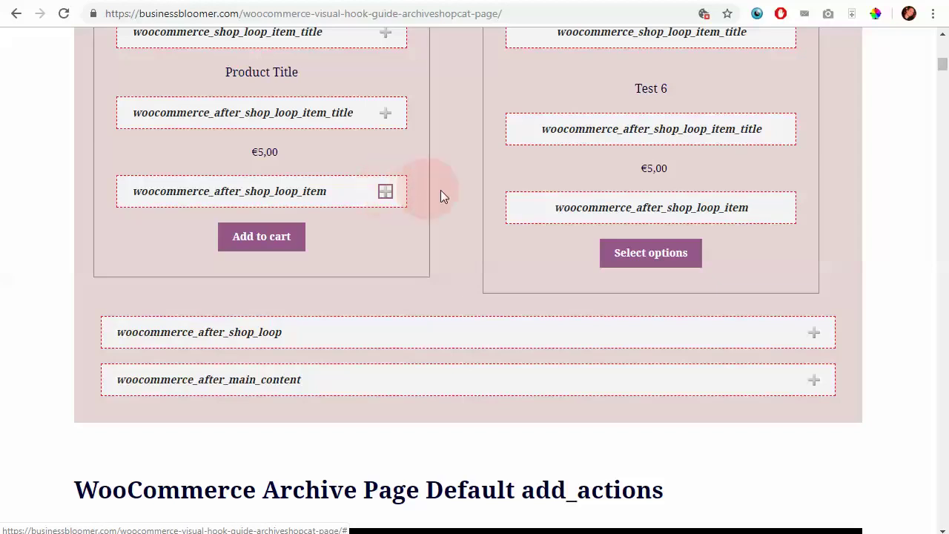
scroll(440, 196, down, 1)
scroll(440, 196, down, 2)
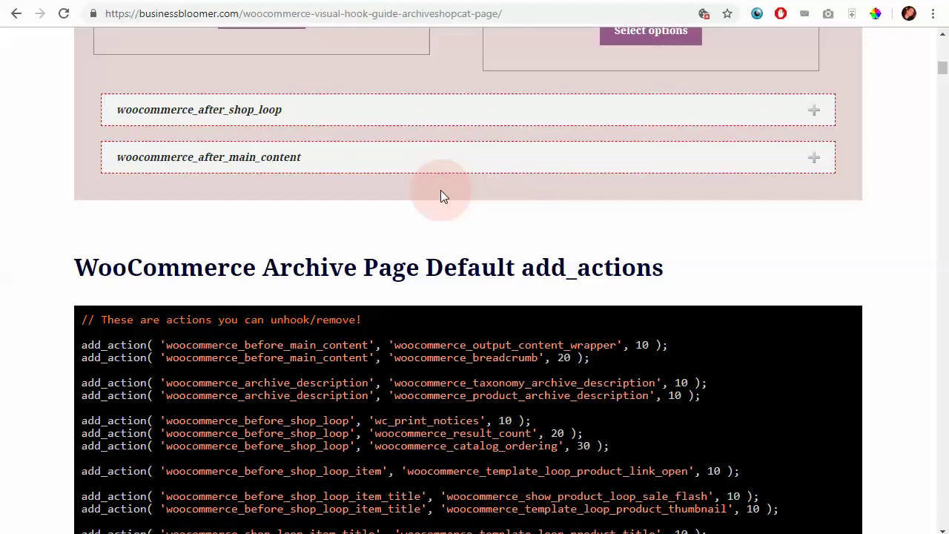
scroll(440, 189, down, 1)
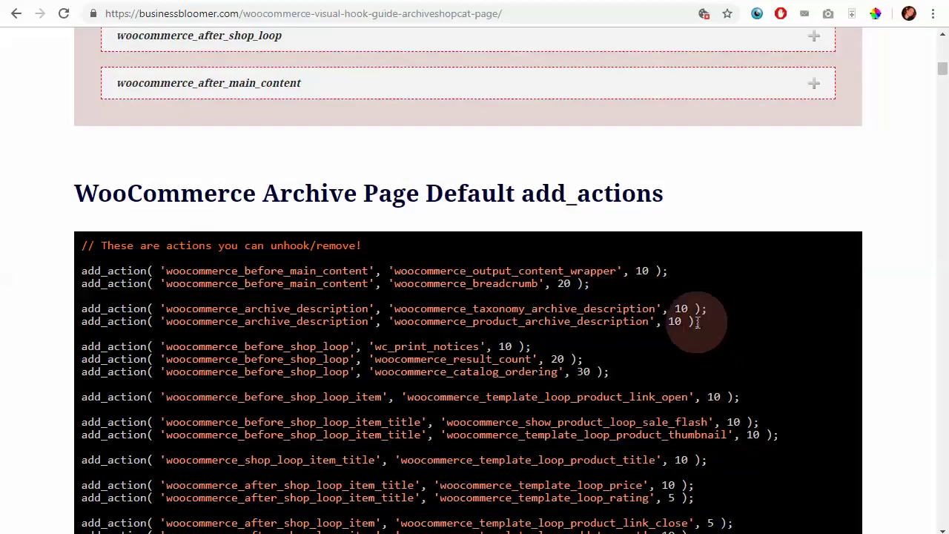
scroll(774, 186, down, 2)
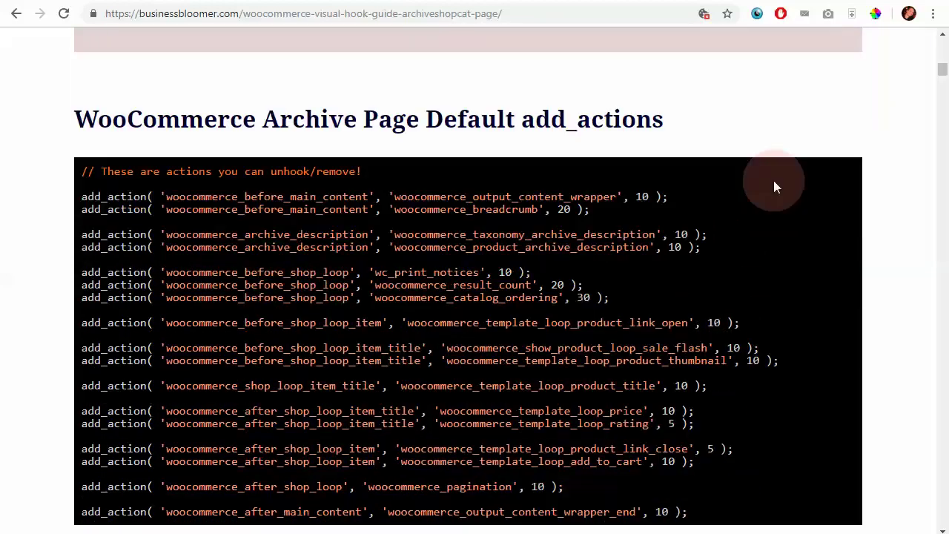
scroll(773, 185, down, 1)
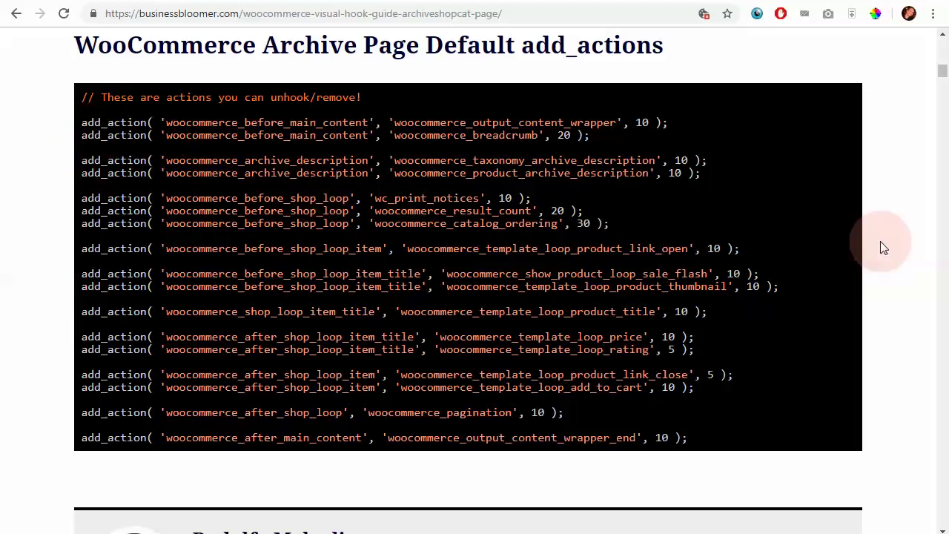
scroll(882, 247, up, 20)
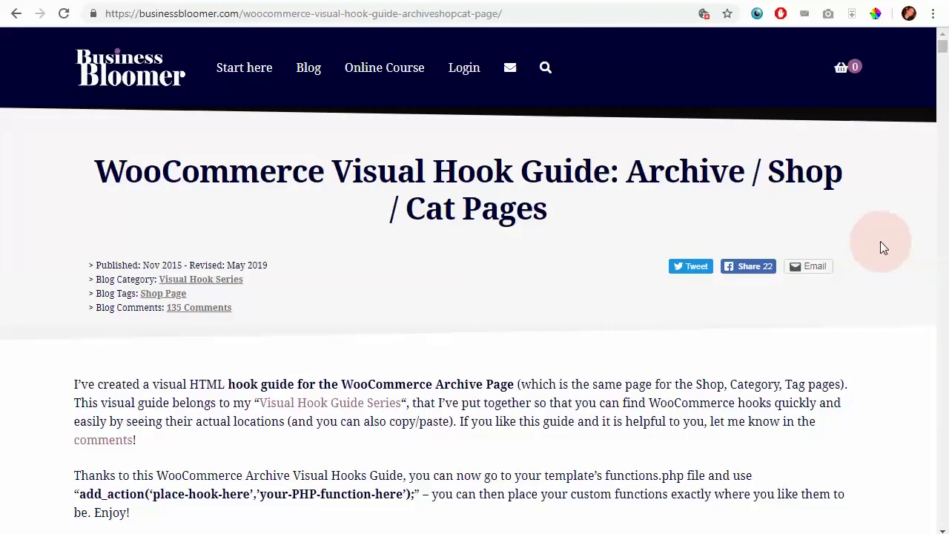